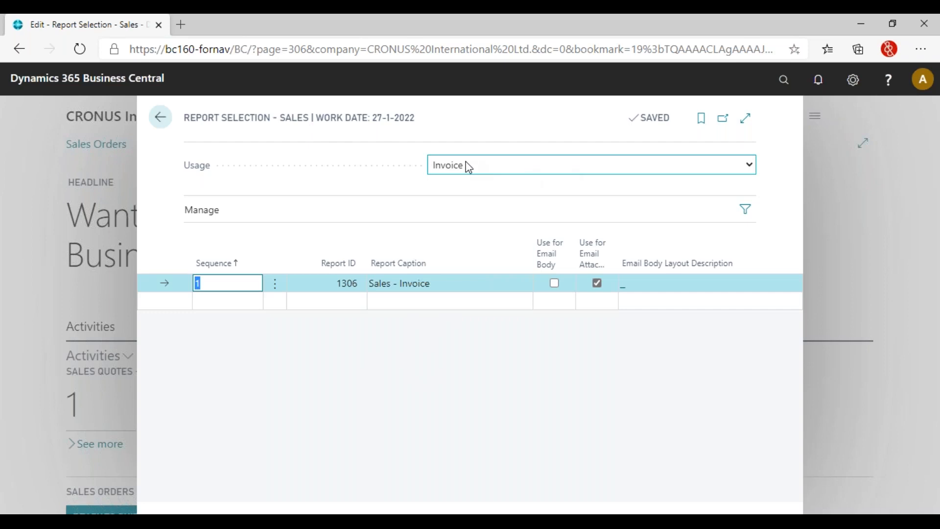
Step: Find "invoice" reports in the full object list and assign report 6188472 Invoice to the Invoice usage
left_click(484, 221)
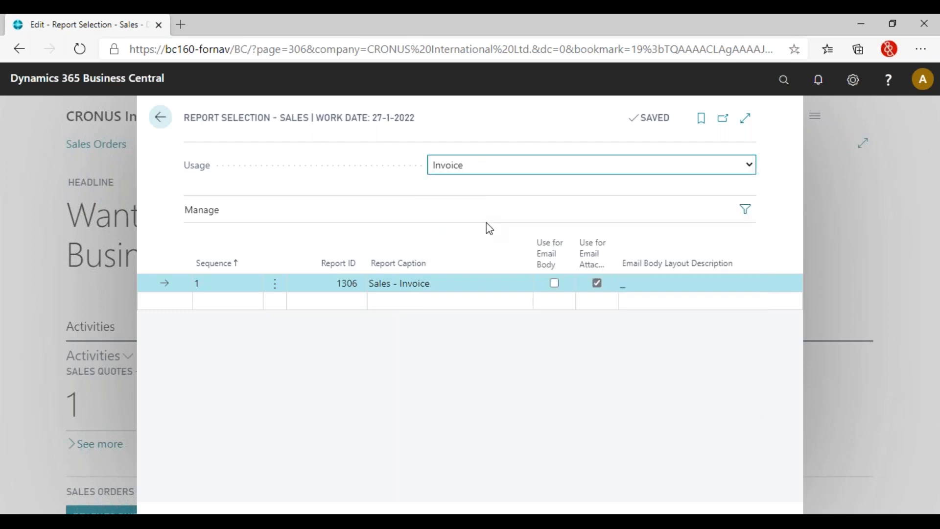
left_click(313, 289)
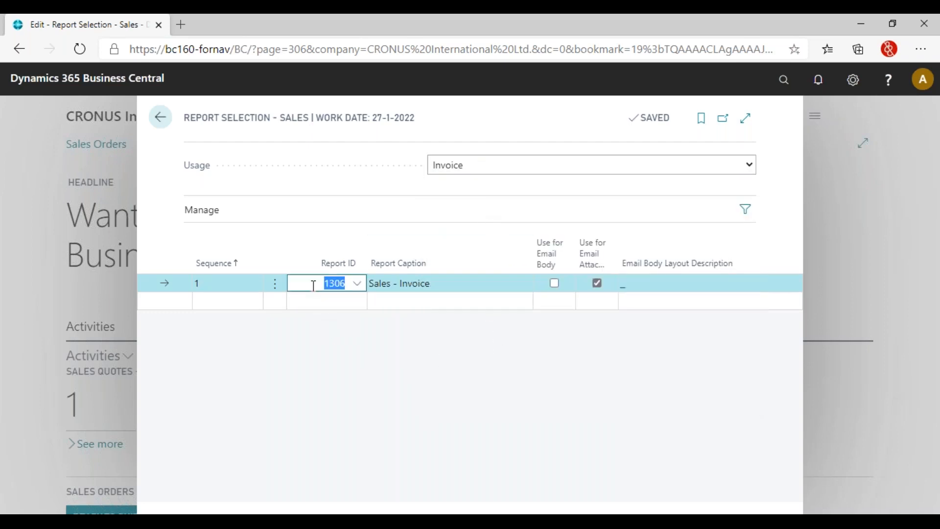
left_click(360, 284)
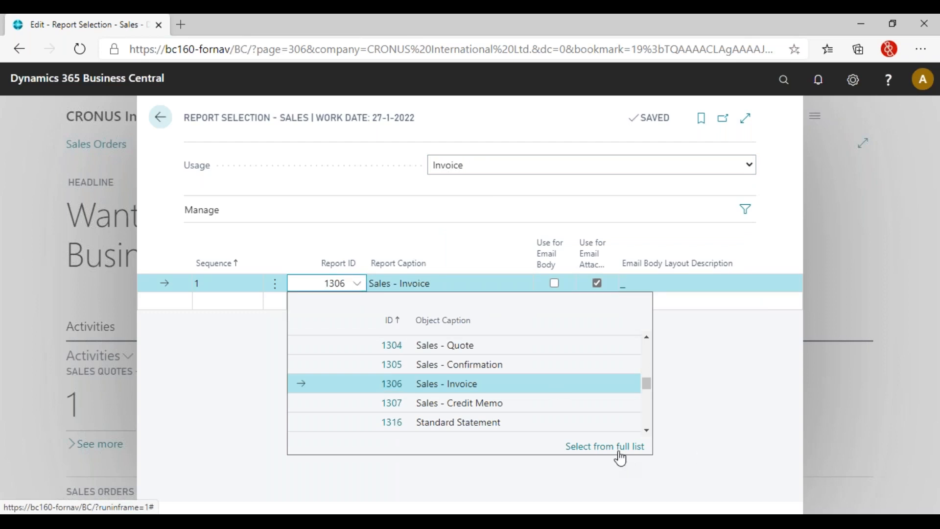
left_click(620, 454)
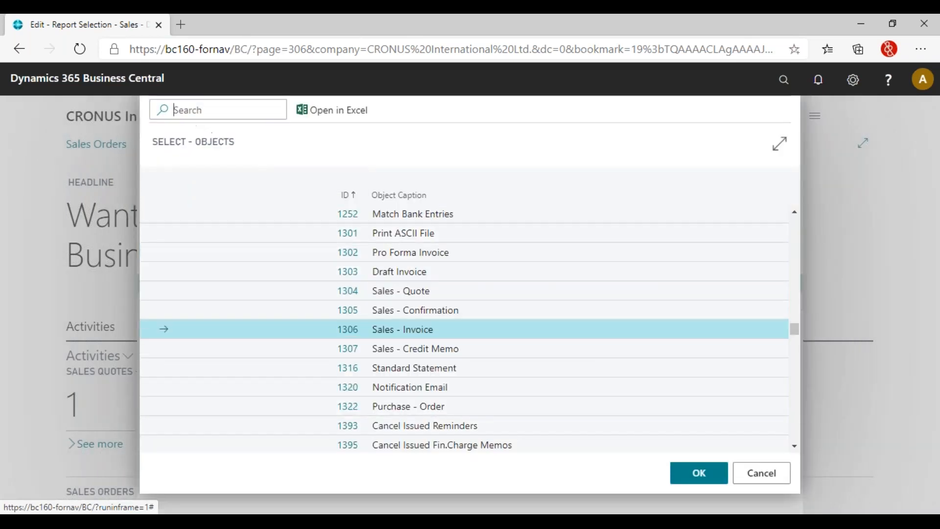
type("invoice")
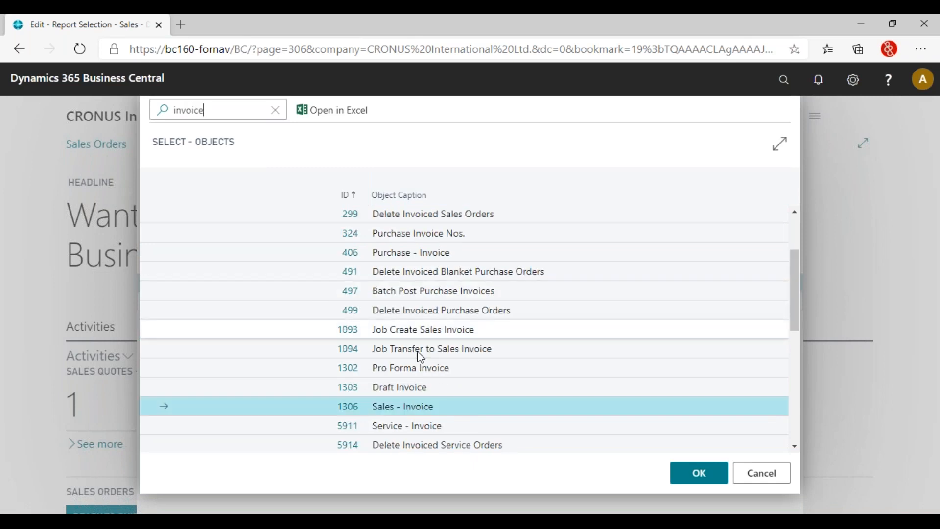
scroll(464, 358, "down", 5)
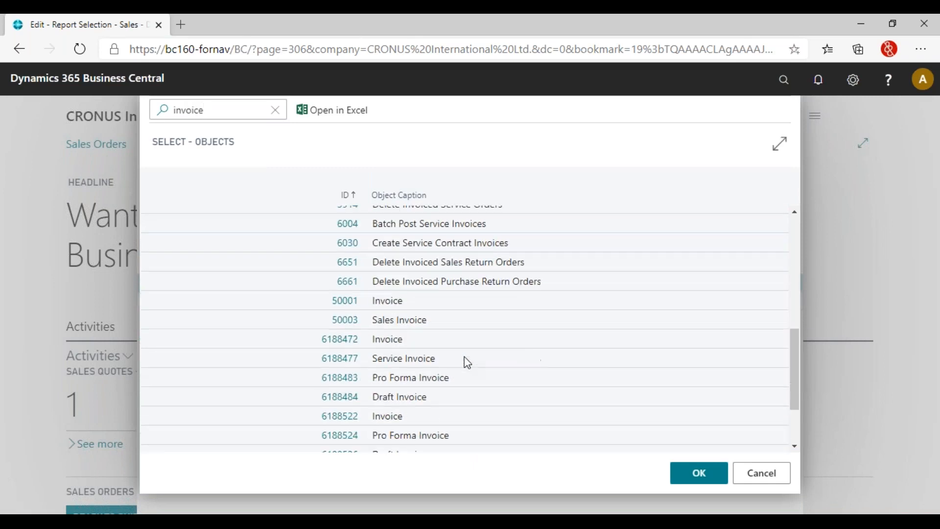
left_click(442, 320)
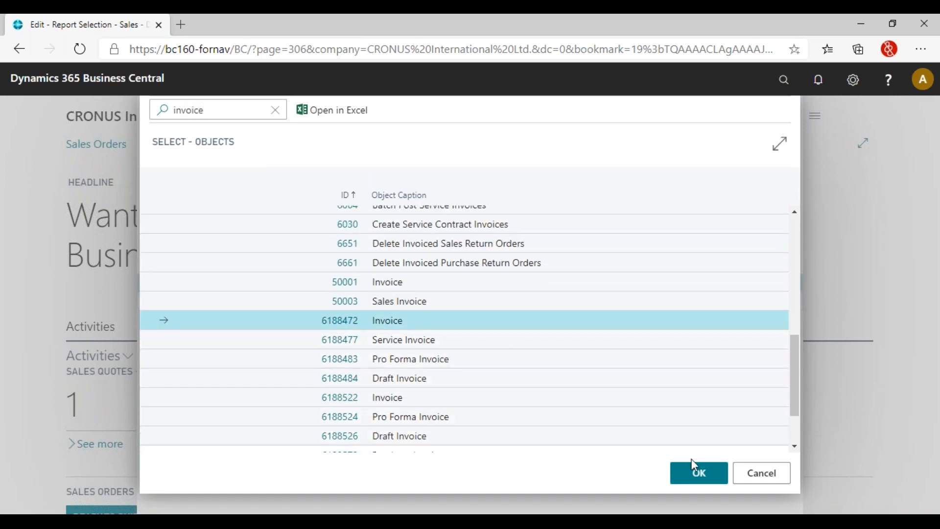
left_click(699, 473)
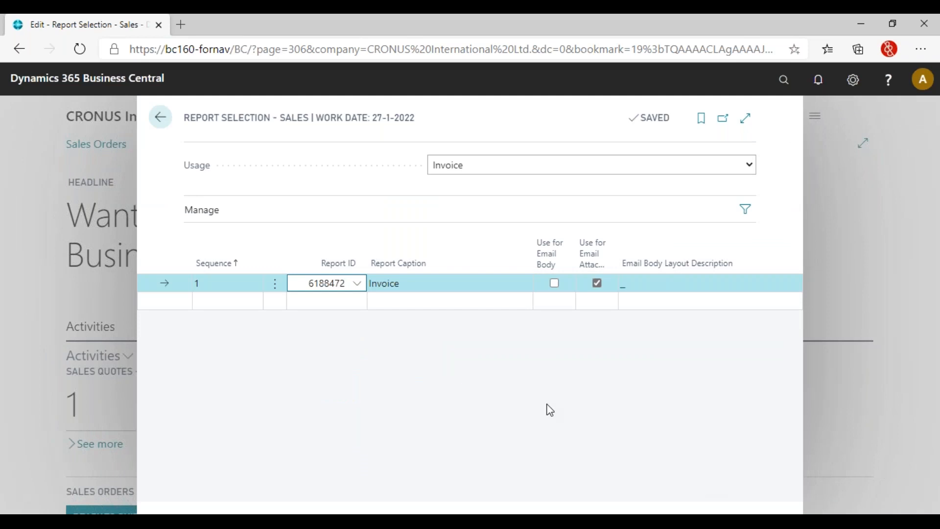
left_click(472, 301)
left_click(431, 283)
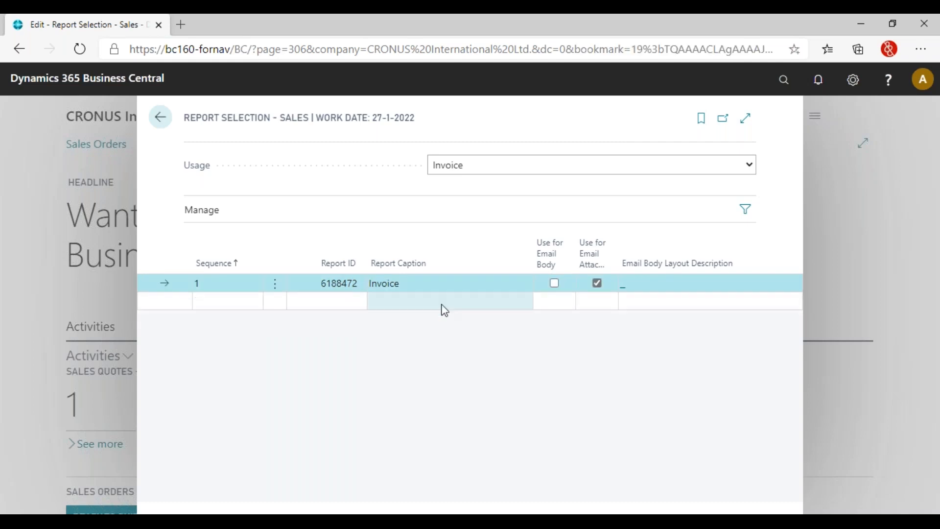
Step: Change the report ID for the Invoice usage to 50001 and close the sales report selection
key("shift+Tab")
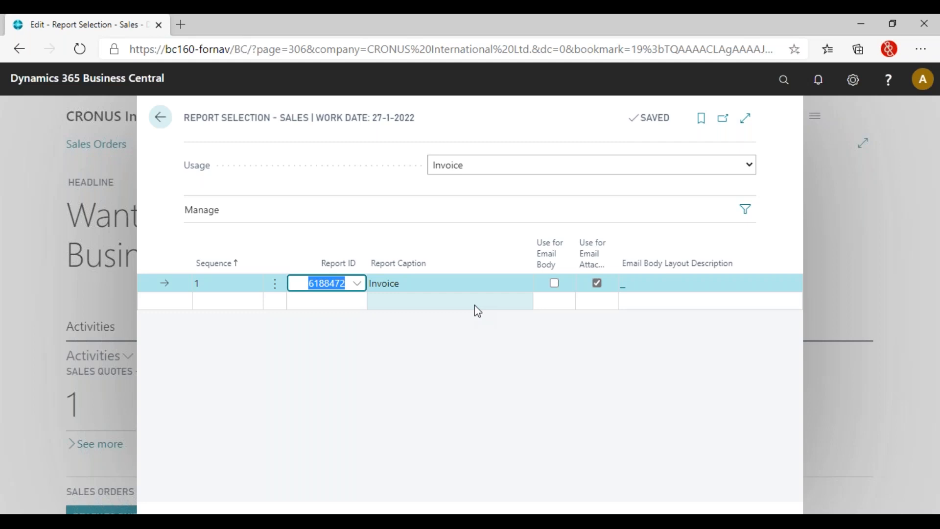
type("50001")
key("Tab")
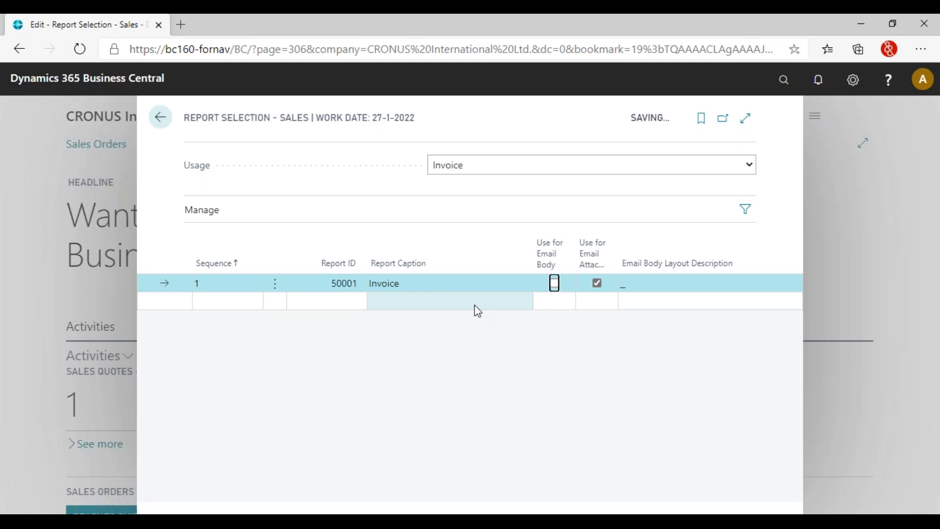
left_click(474, 305)
left_click(425, 284)
left_click(161, 117)
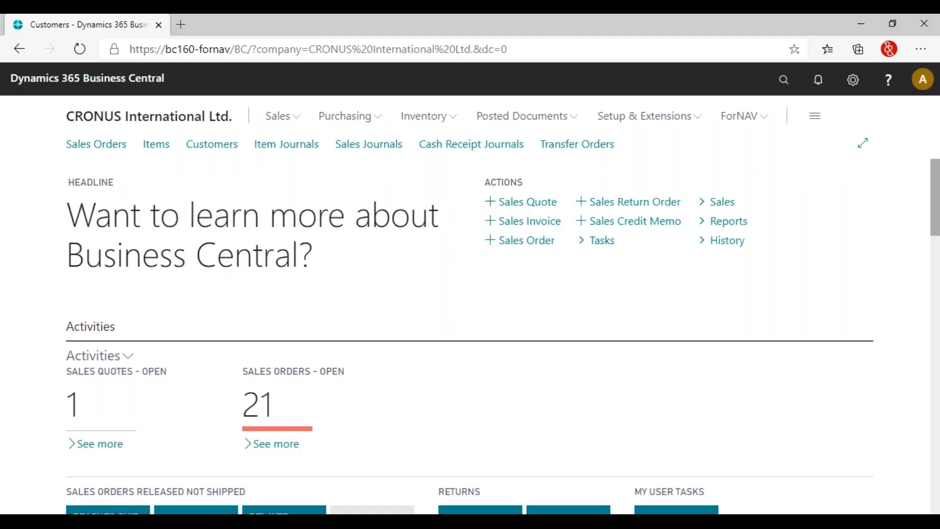
Step: Search for "forn set", open ForNAV Setup and bring up its Replace Report Selections list
left_click(784, 80)
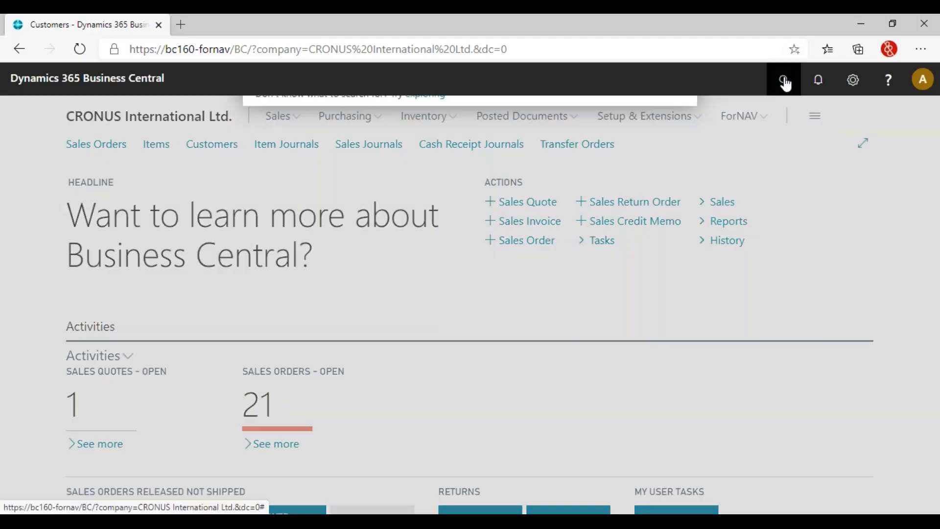
type("forn set")
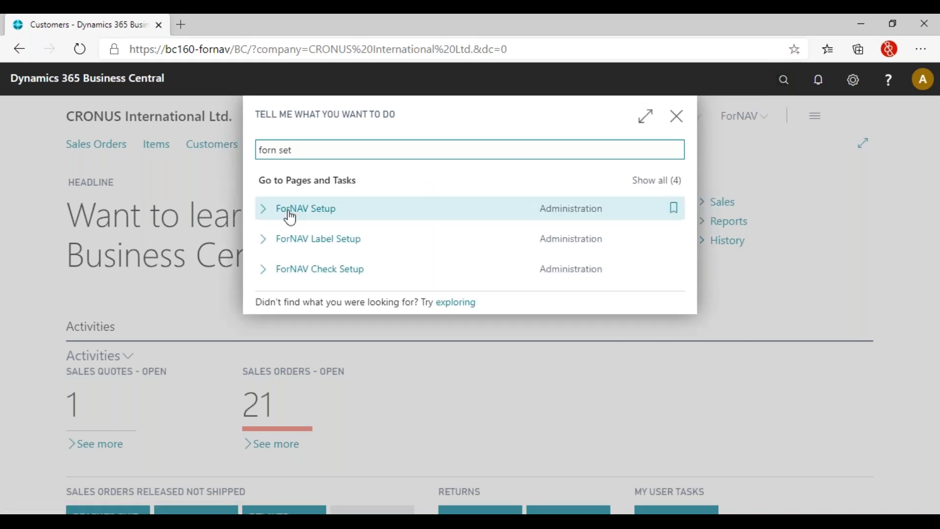
left_click(288, 212)
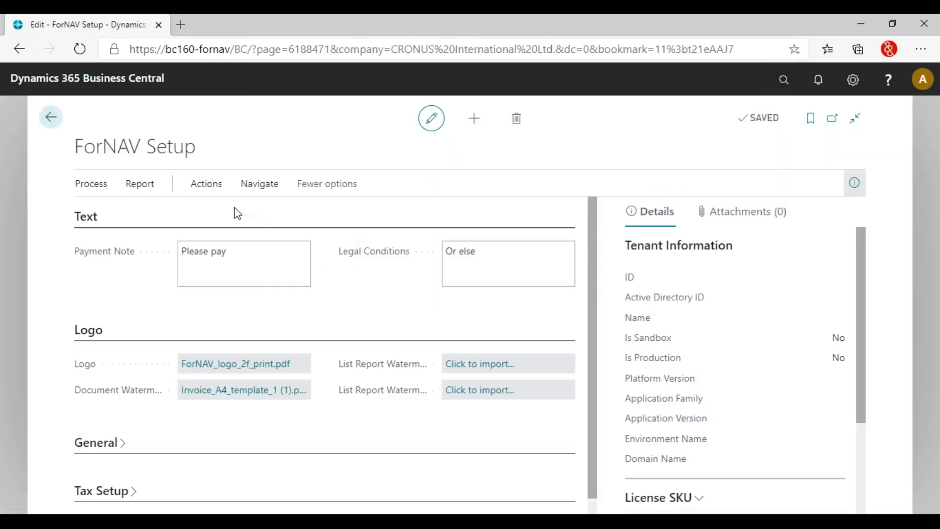
left_click(207, 186)
left_click(389, 216)
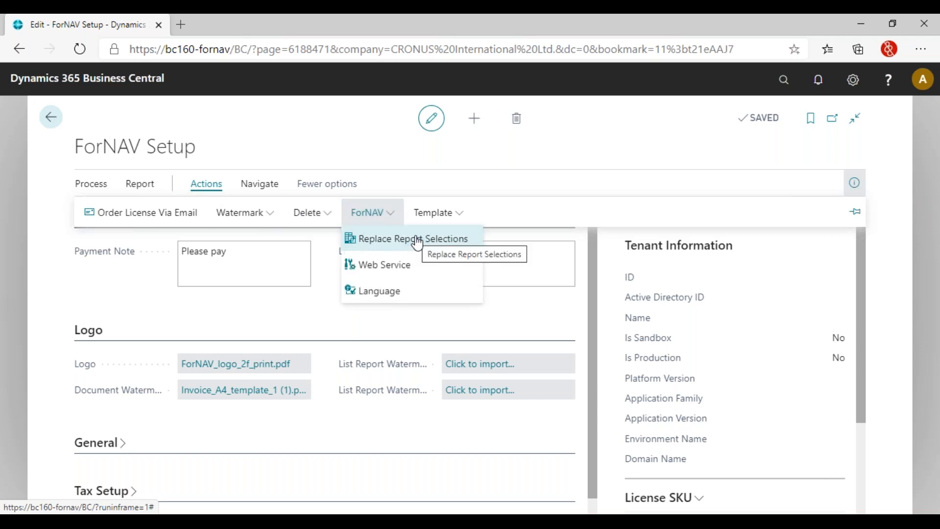
left_click(417, 243)
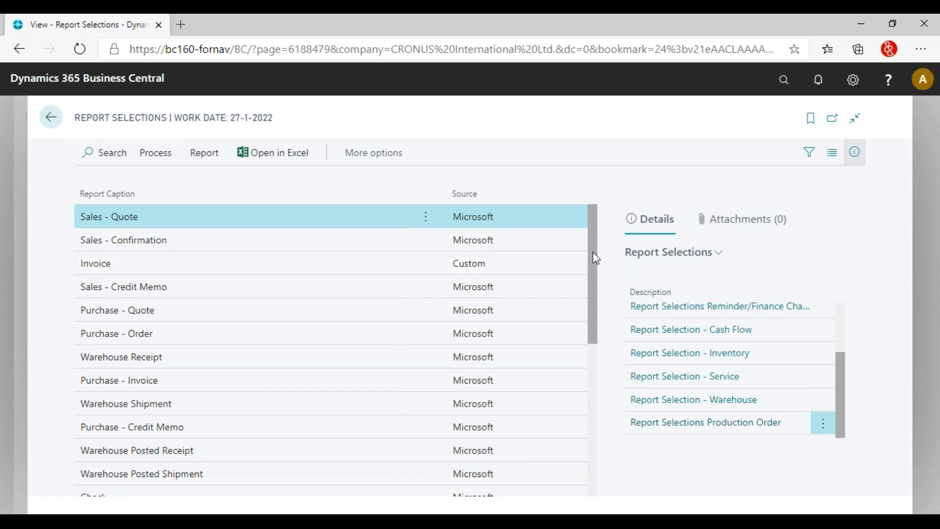
Step: Select the Invoice entry and check which report it uses in Report Selection - Sales
mouse_move(594, 262)
left_mouse_down()
mouse_move(607, 421)
mouse_move(609, 253)
left_mouse_up()
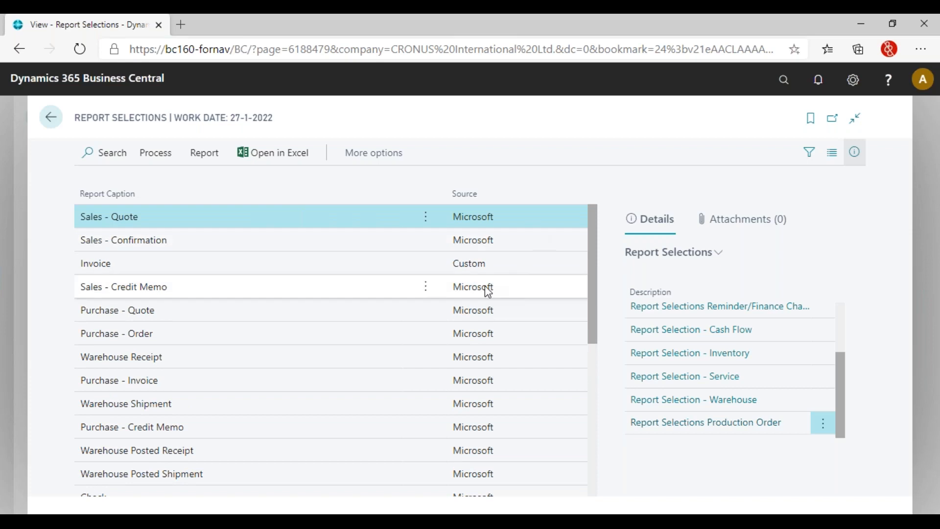
left_click(255, 261)
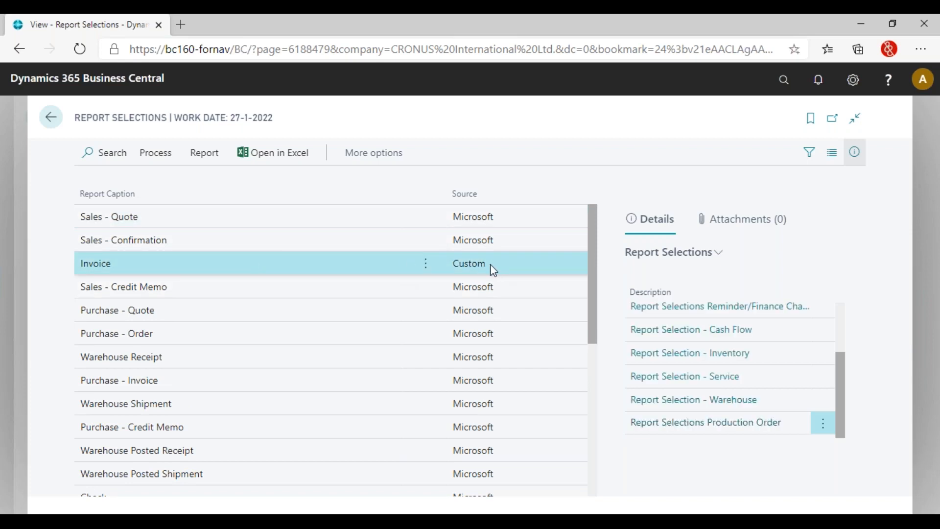
left_click_drag(846, 394, 841, 321)
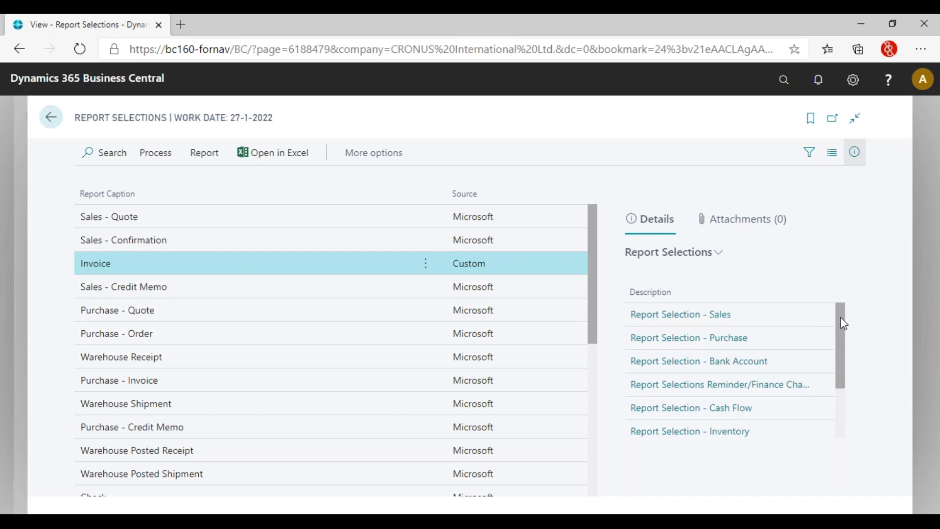
left_click(692, 318)
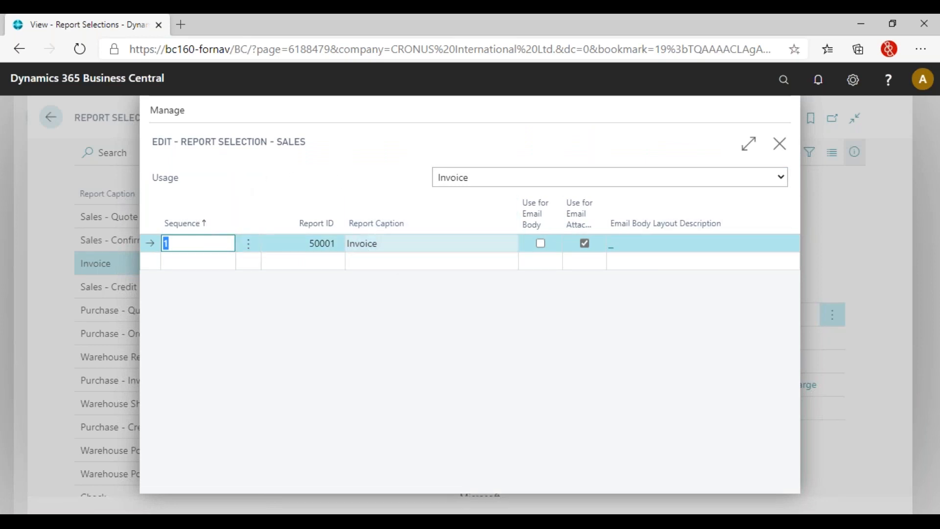
left_click(781, 144)
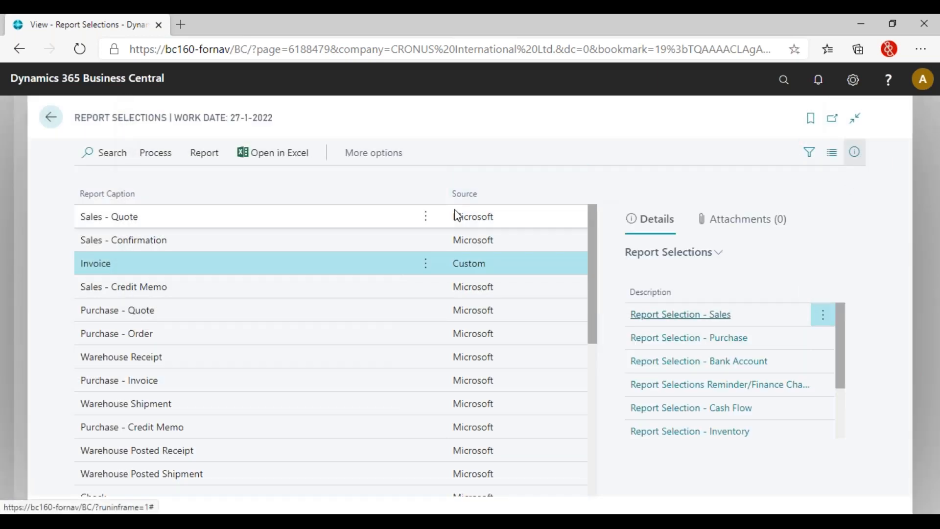
Step: Apply Use ForNAV to the selected Invoice entry and check its report ID in Report Selection - Sales
left_click(156, 154)
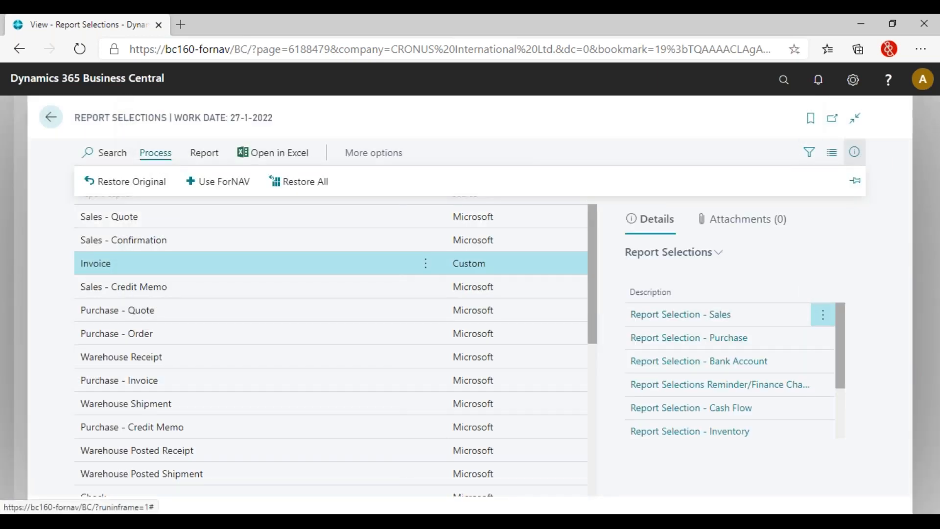
left_click(224, 185)
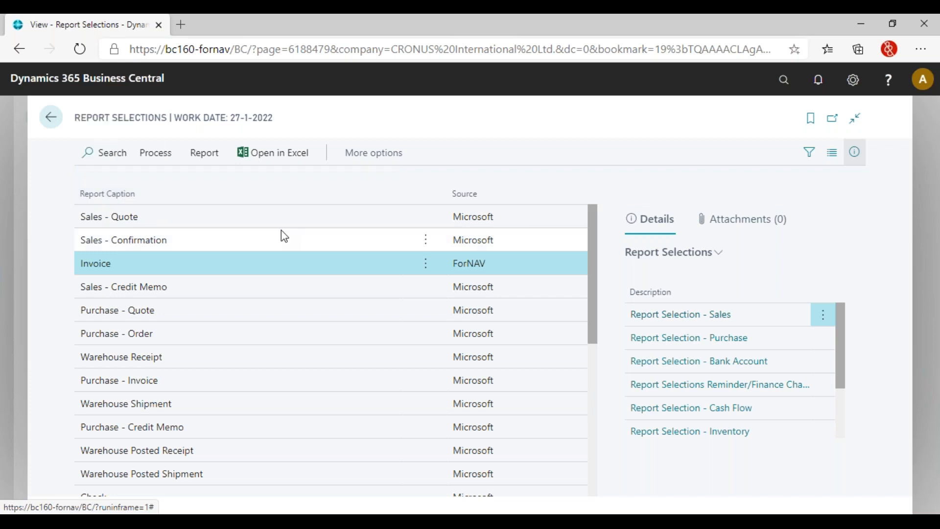
left_click(708, 316)
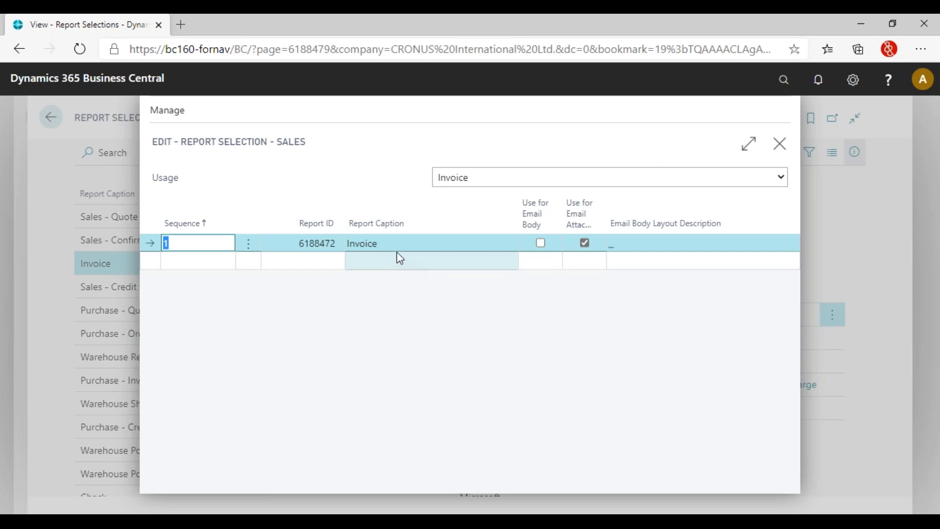
left_click(780, 144)
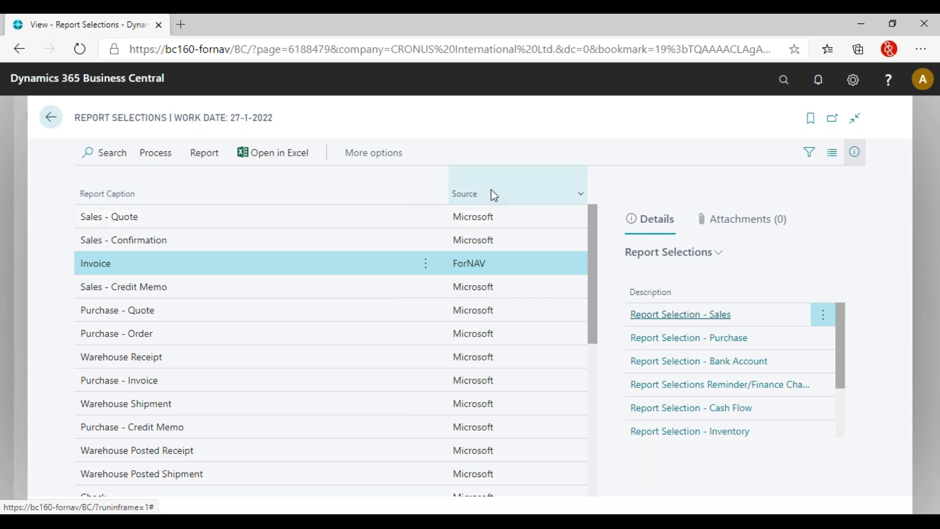
Step: Replace all current report selections with the ForNAV reports and review the whole list
left_click(212, 165)
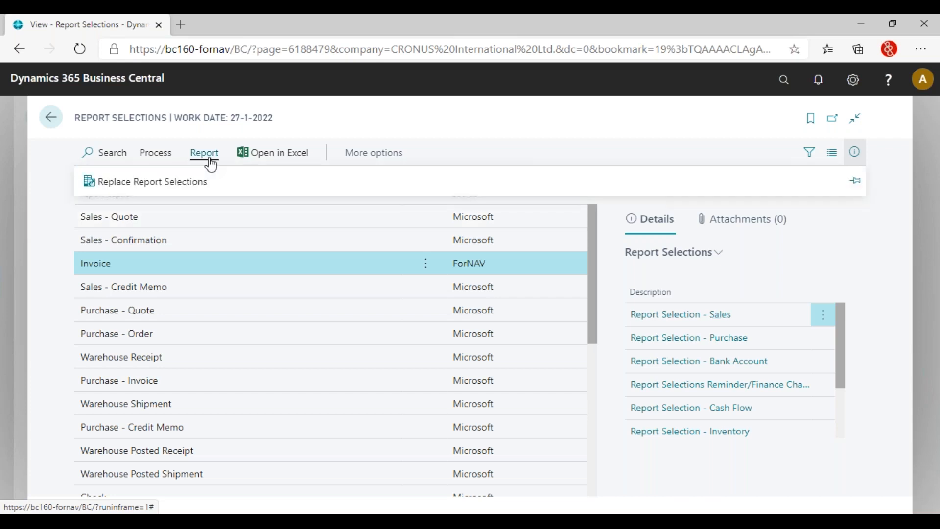
left_click(154, 189)
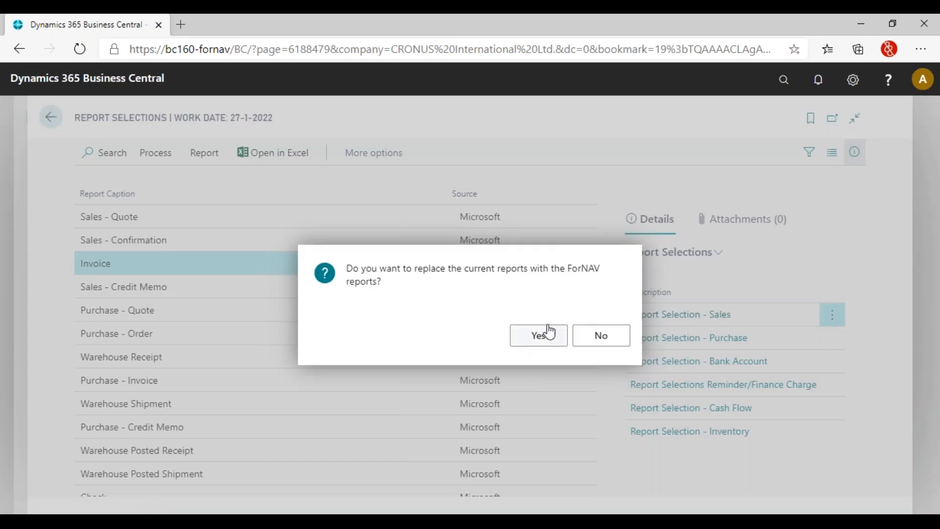
key("Return")
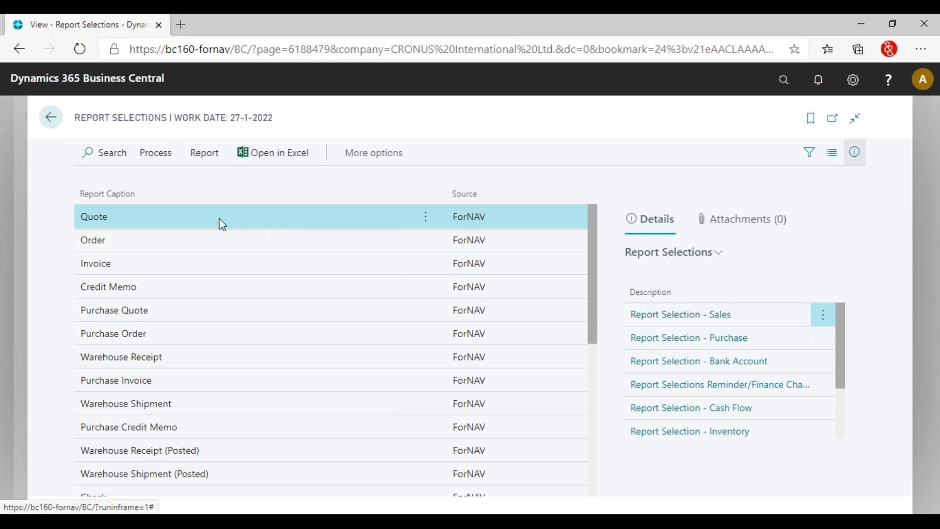
scroll(175, 230, "down", 5)
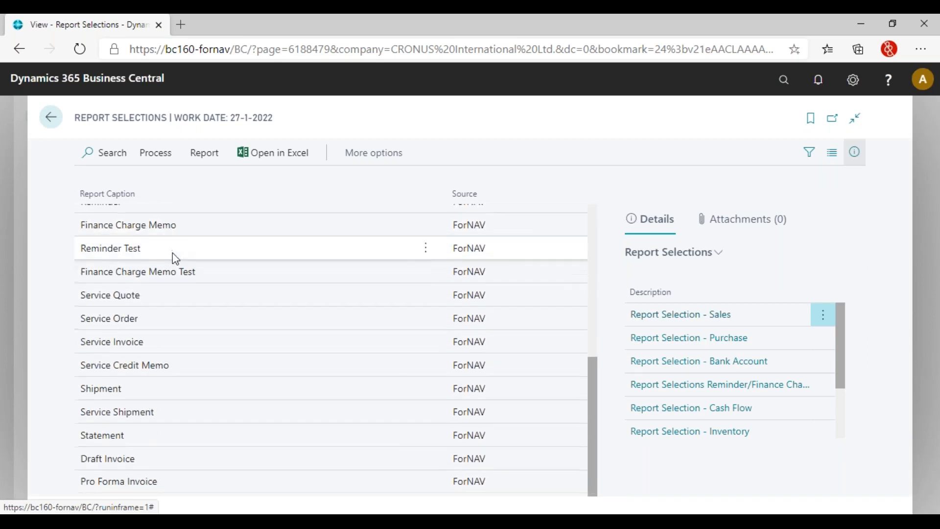
scroll(174, 256, "up", 5)
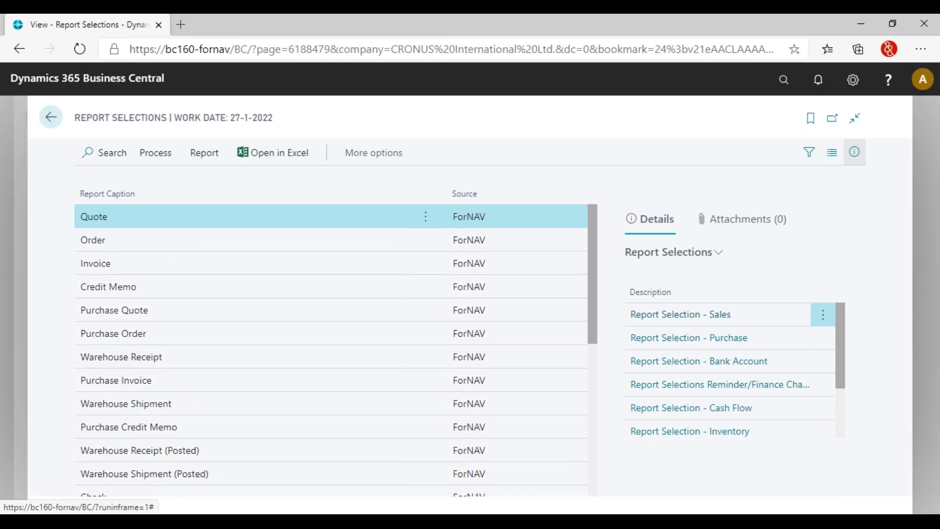
Step: Review the reports assigned to the Invoice, Order and Quote usages in Report Selection - Sales
left_click(702, 316)
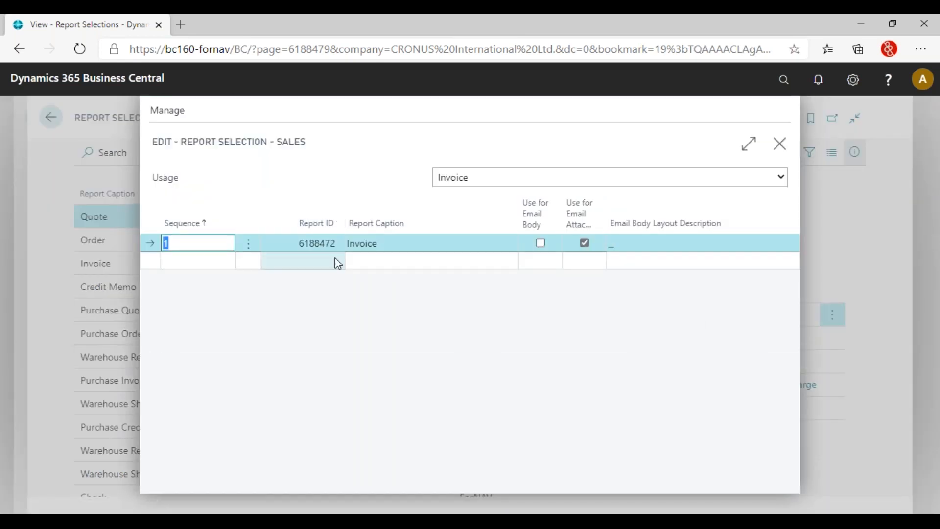
left_click(781, 177)
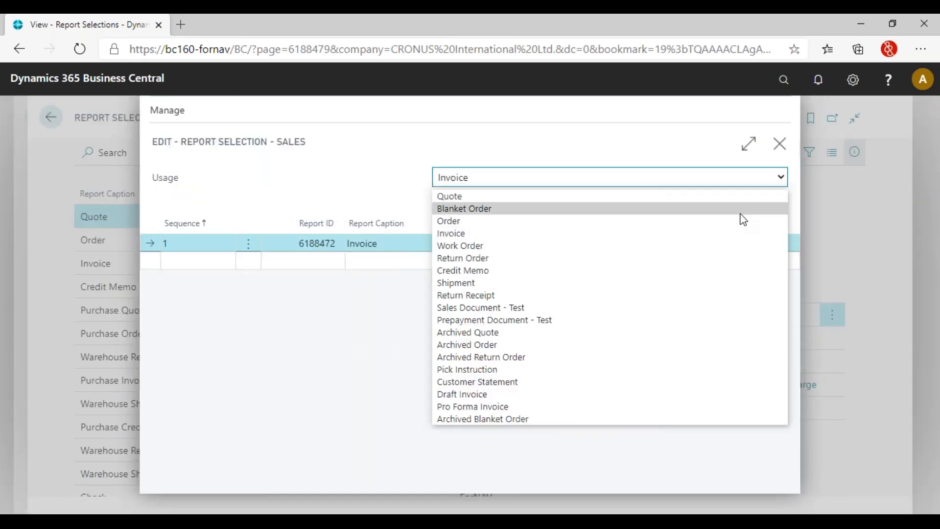
left_click(743, 222)
left_click(778, 182)
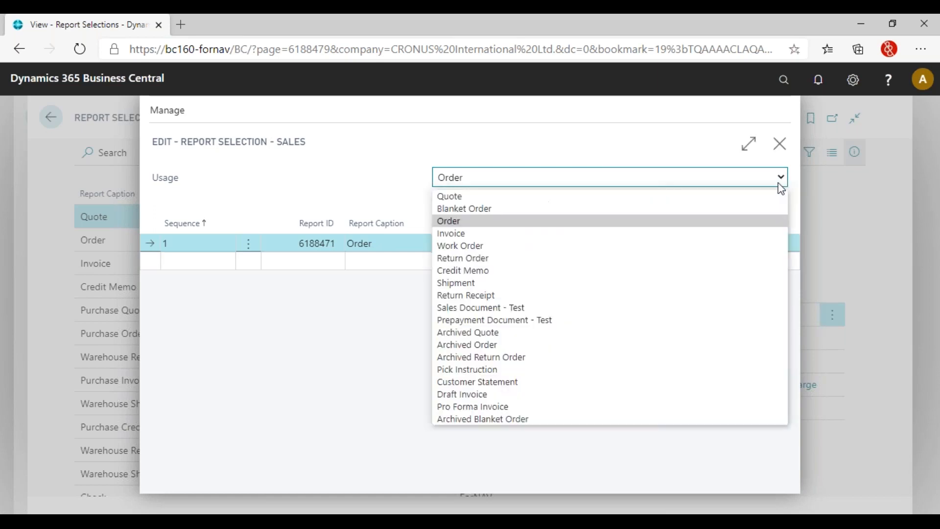
left_click(762, 196)
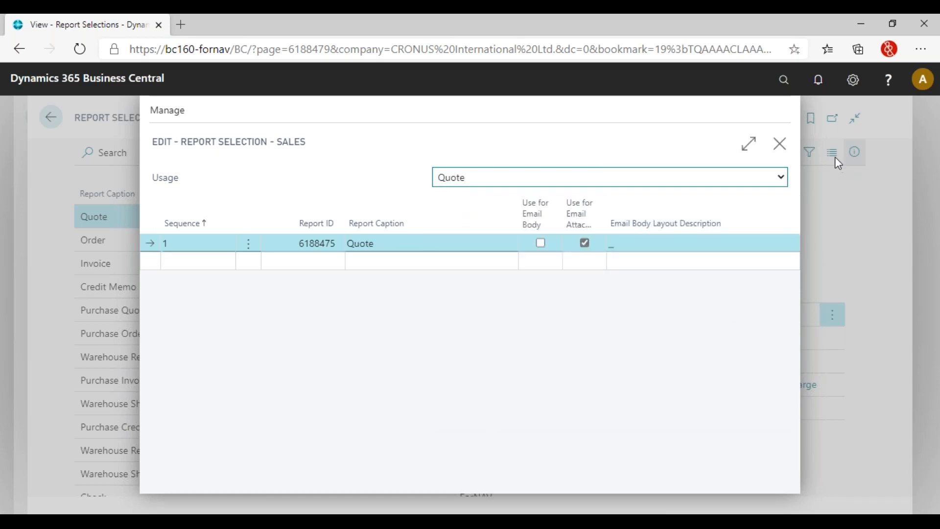
Step: Close Report Selection - Sales, search for "replace with" and open the ForNAV Replace With Report page
left_click(780, 144)
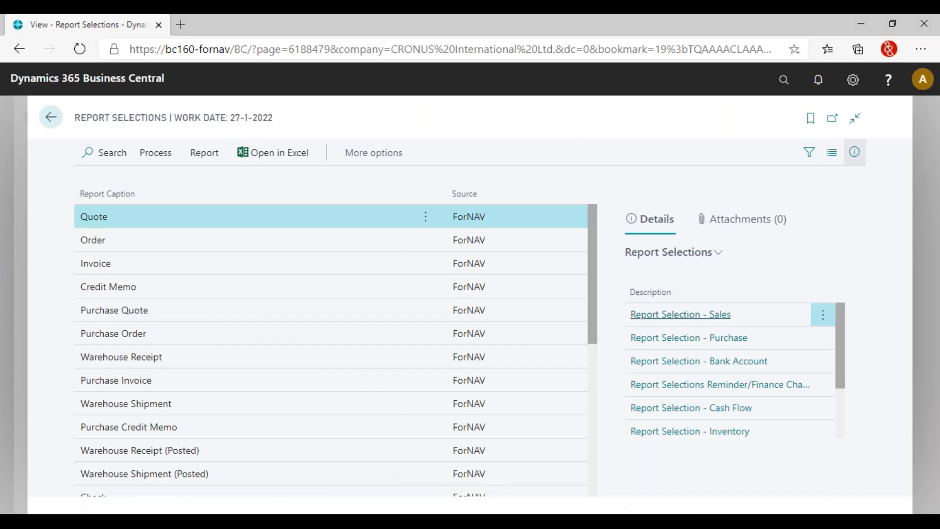
left_click(785, 85)
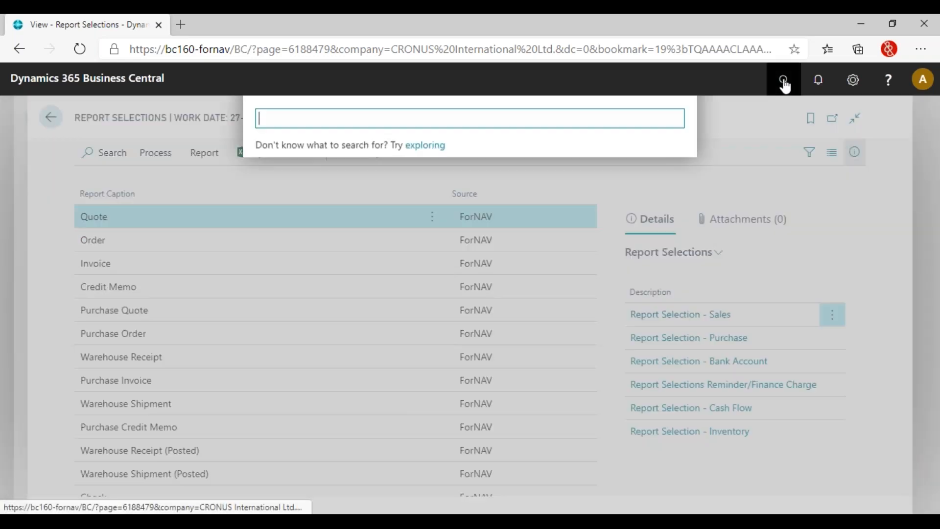
type("replace with")
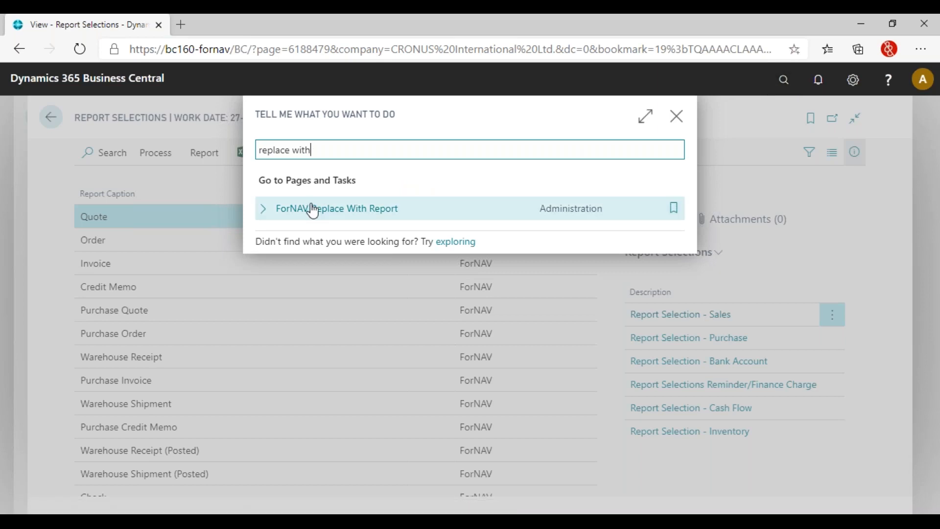
left_click(346, 216)
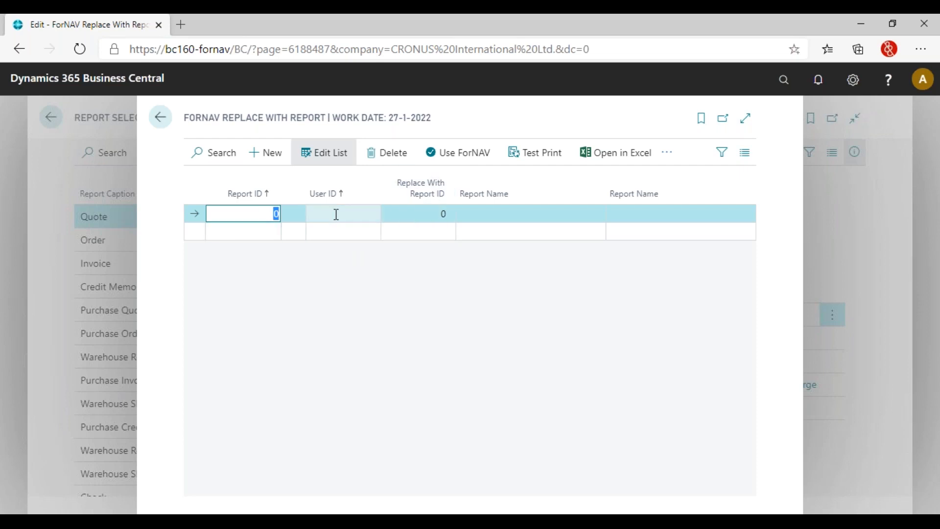
Step: Fill the replacement list using Use ForNAV and delete the empty line with report ID 0
left_click(429, 216)
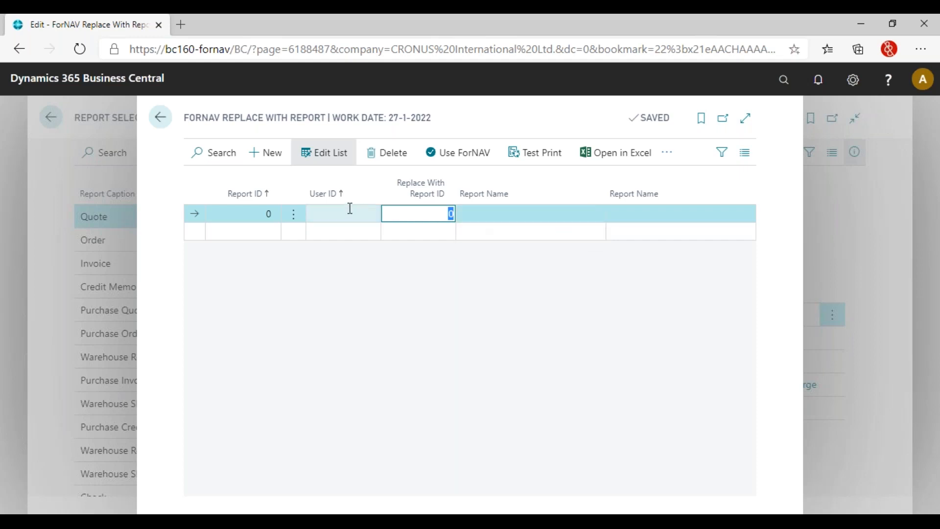
left_click(472, 165)
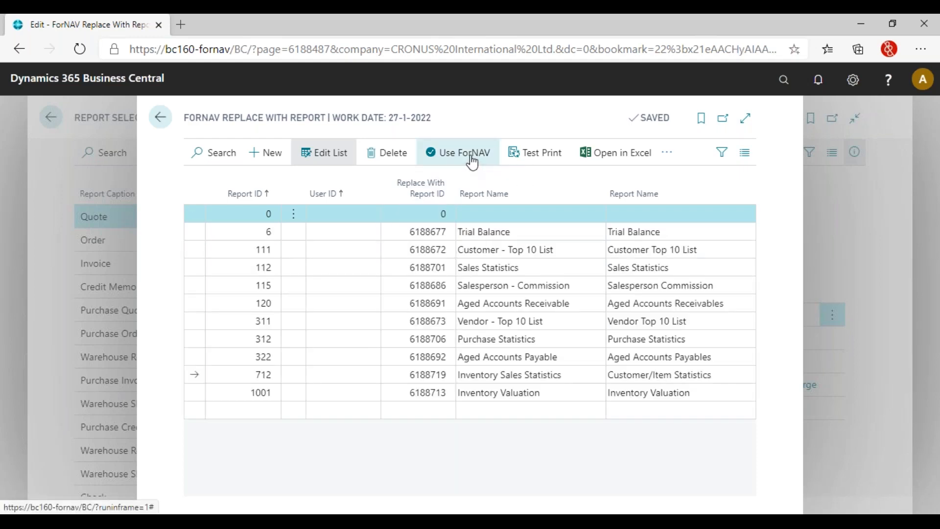
left_click(293, 214)
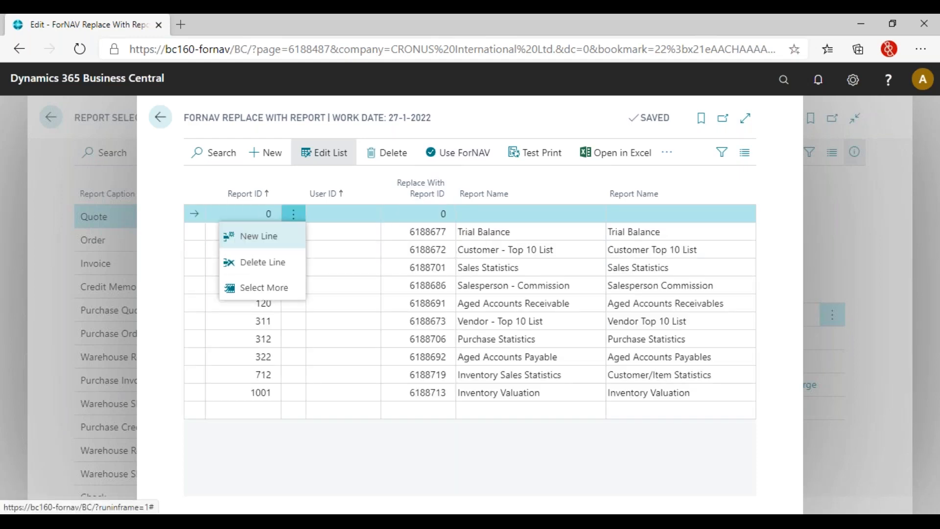
left_click(286, 272)
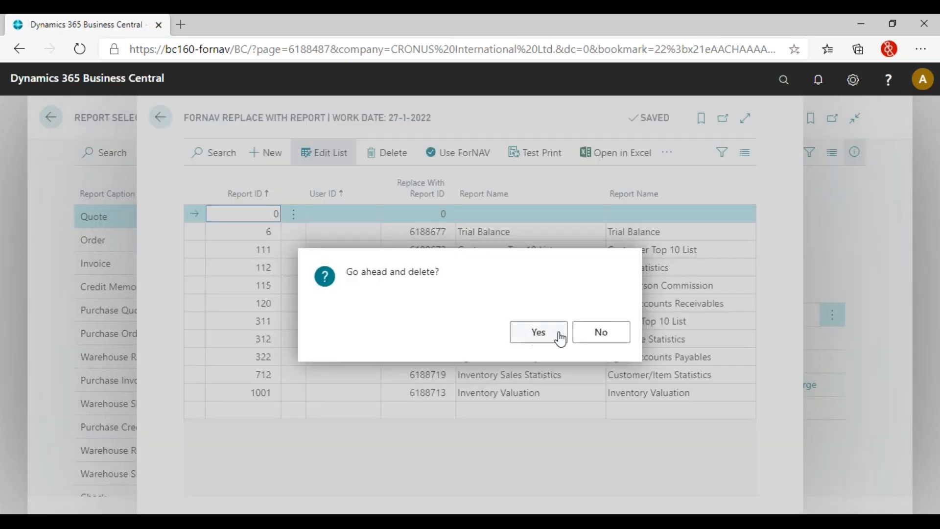
left_click(539, 332)
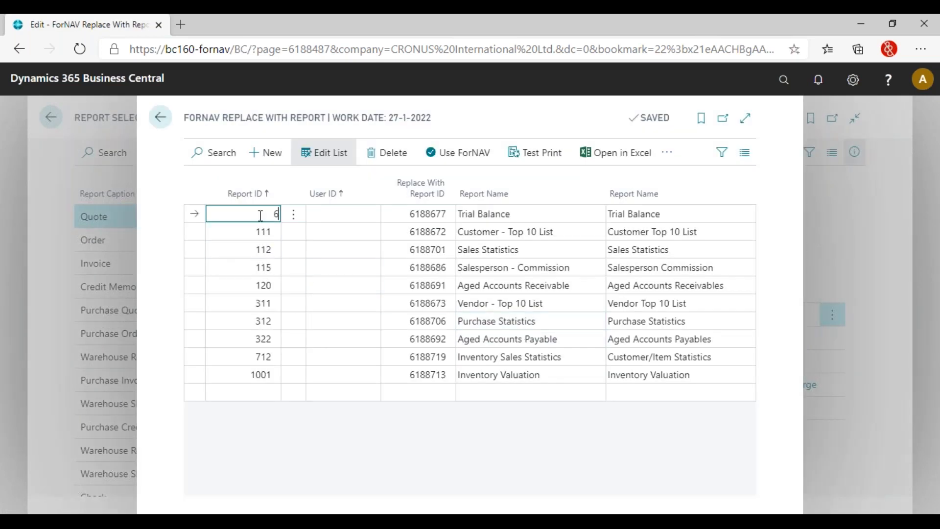
Step: Set the Replace With Report ID of report 111, Customer - Top 10 List, to 50002
left_click(568, 233)
left_click(579, 253)
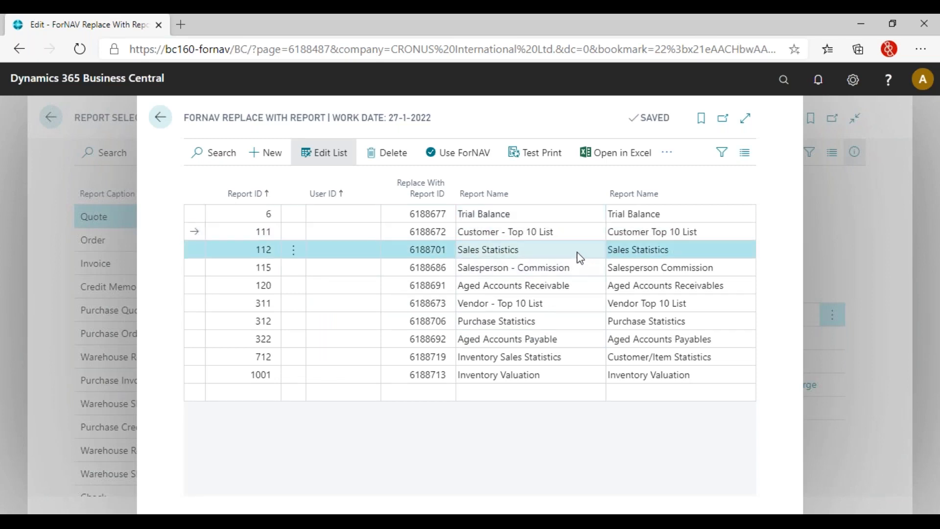
left_click(578, 237)
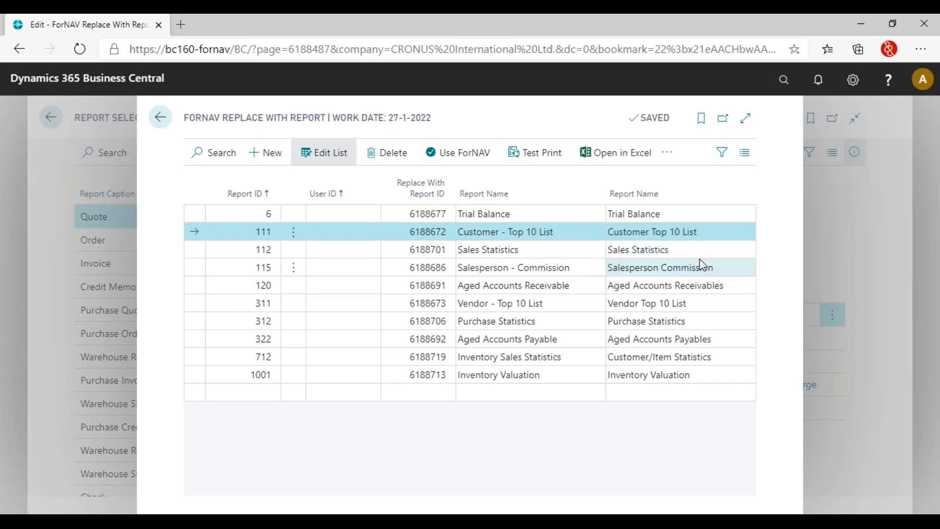
left_click(547, 216)
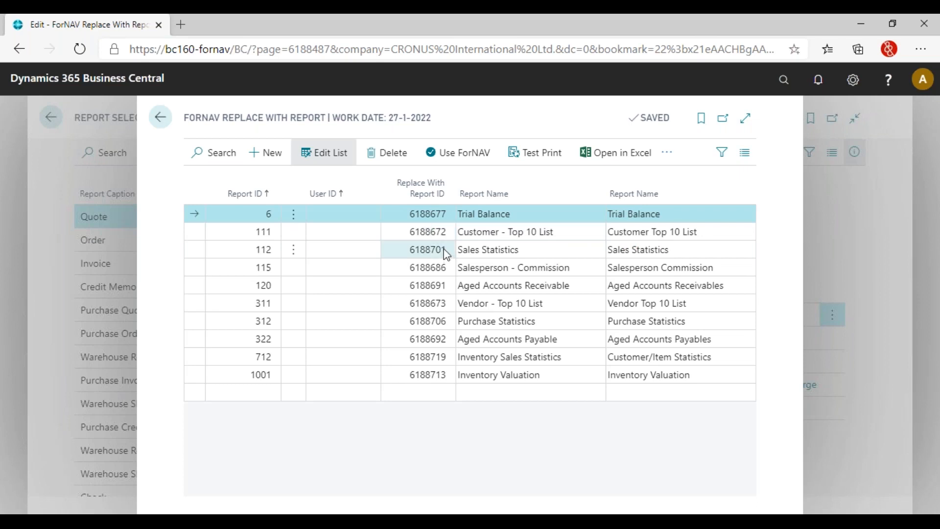
left_click(430, 232)
type("50002")
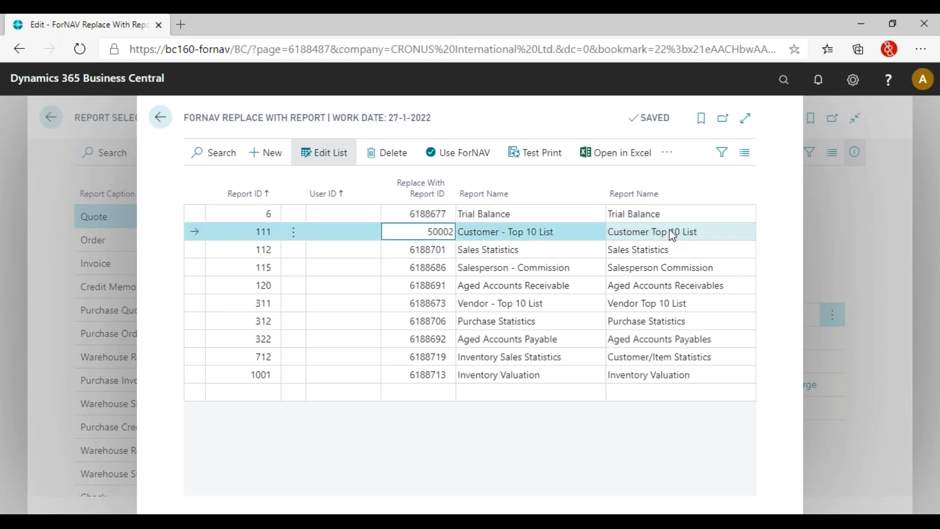
key("Return")
key("Up")
key("Tab")
left_click(673, 235)
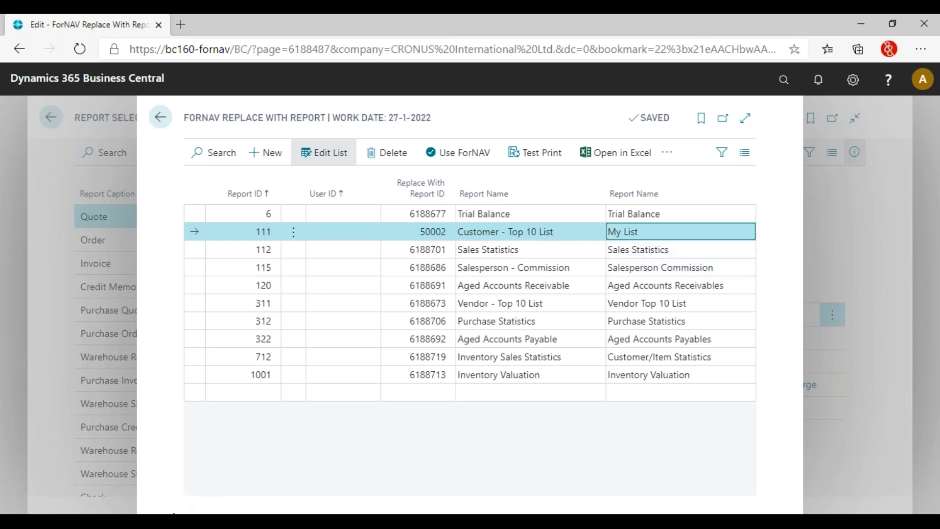
left_click(151, 520)
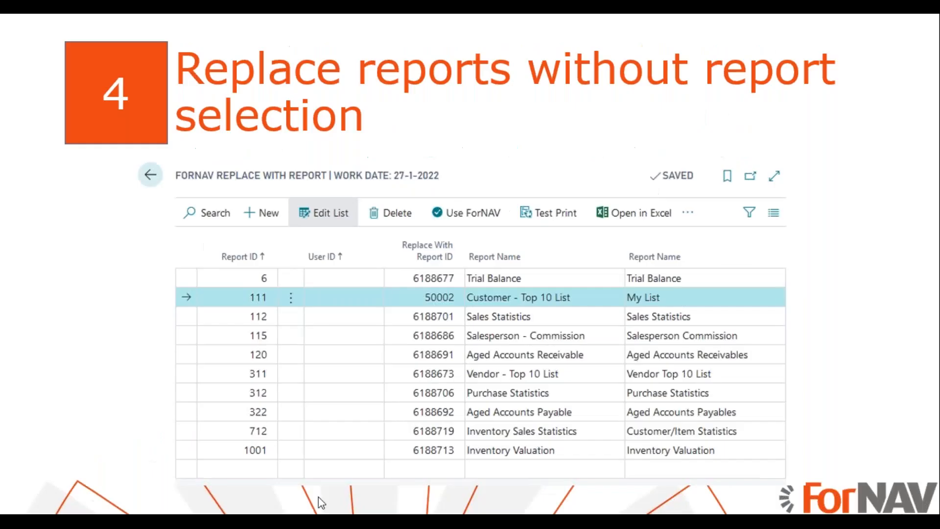
left_click(781, 327)
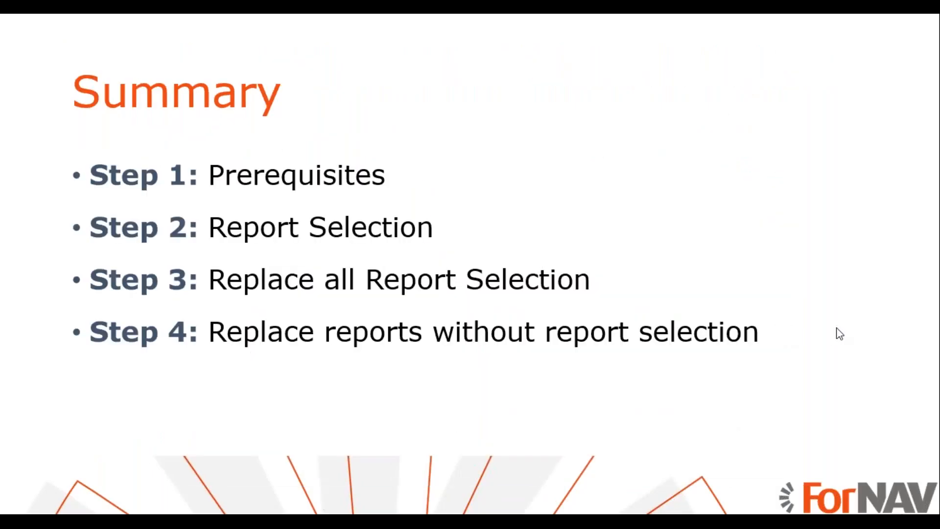